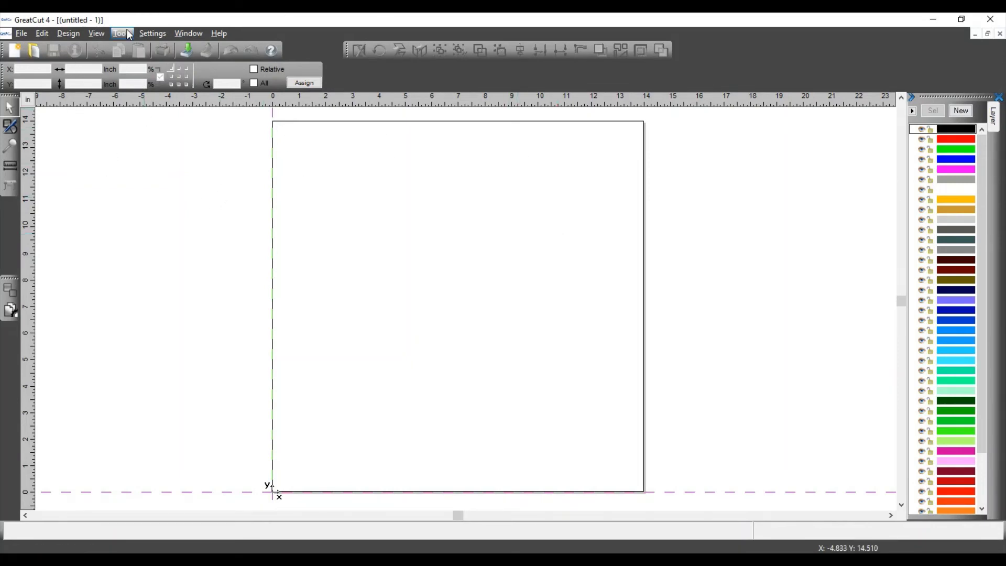
Step: Set the working area to a Letter page in landscape, 11 by 8.5 inches
{"action": "left_click", "coordinate": [153, 33]}
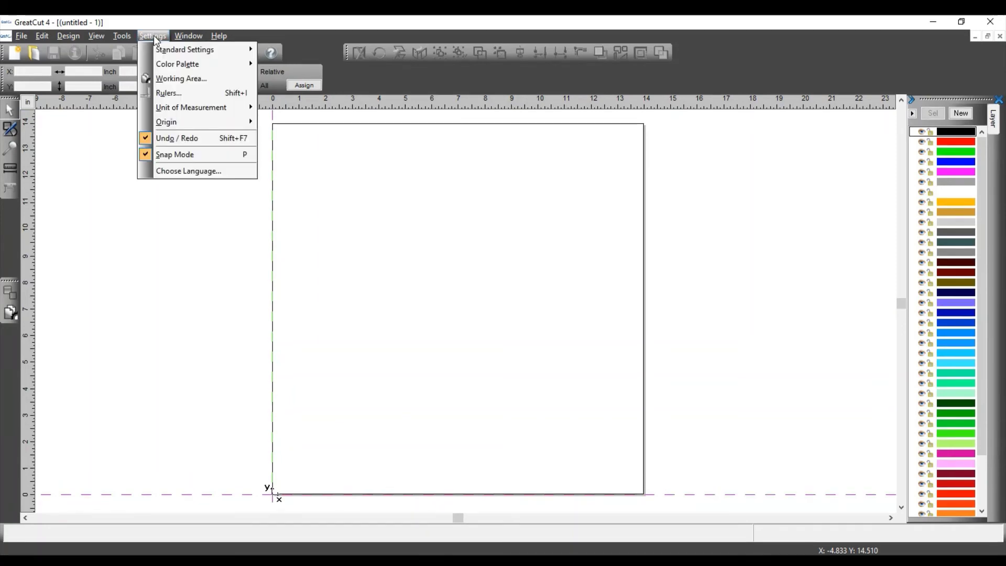
{"action": "left_click", "coordinate": [184, 80]}
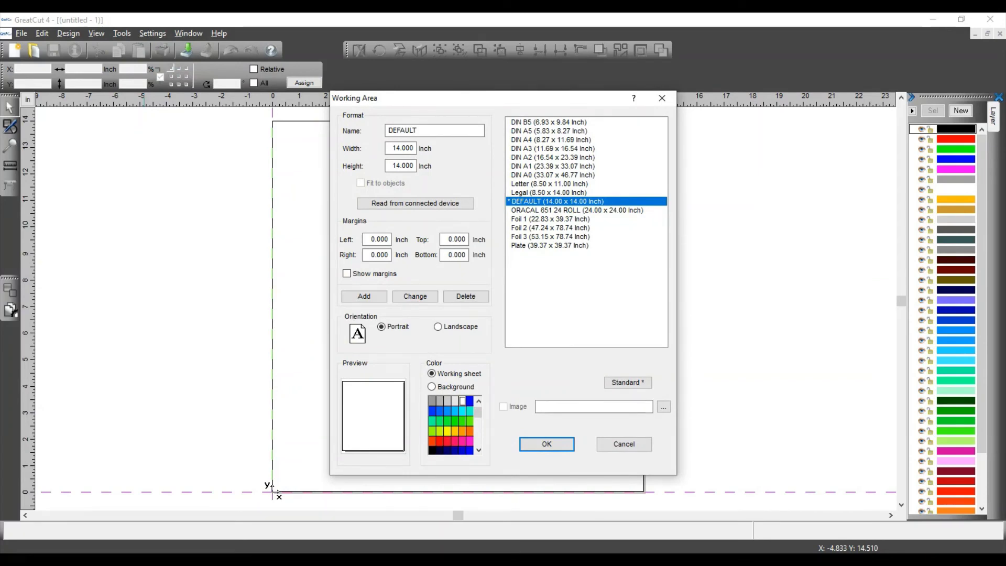
{"action": "left_click", "coordinate": [550, 183]}
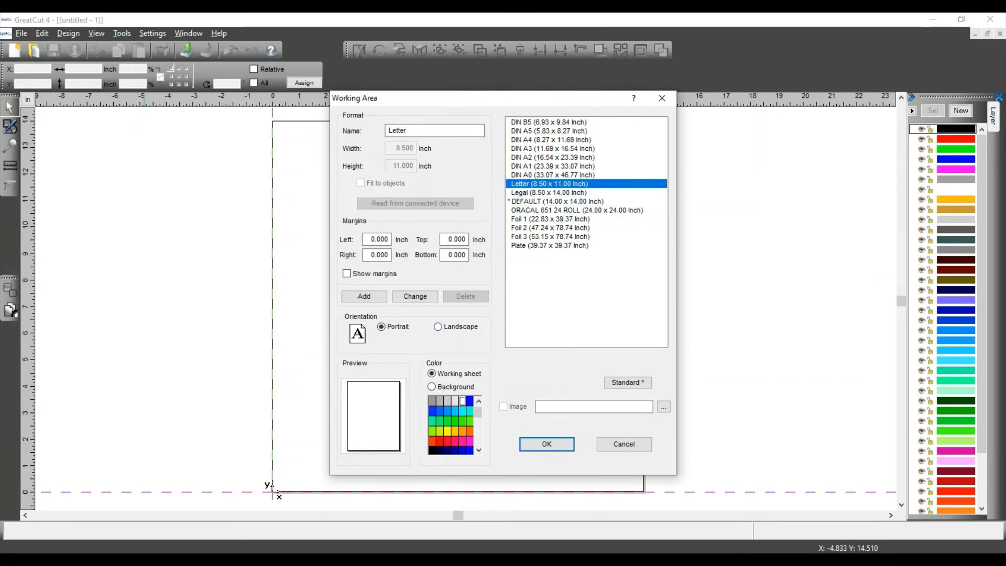
{"action": "left_click", "coordinate": [437, 327]}
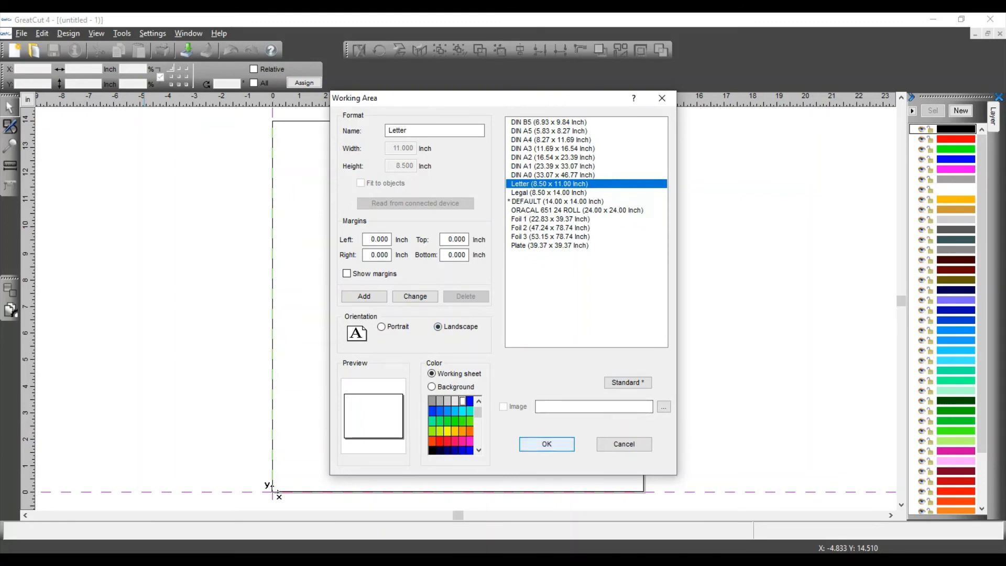
{"action": "left_click", "coordinate": [547, 444]}
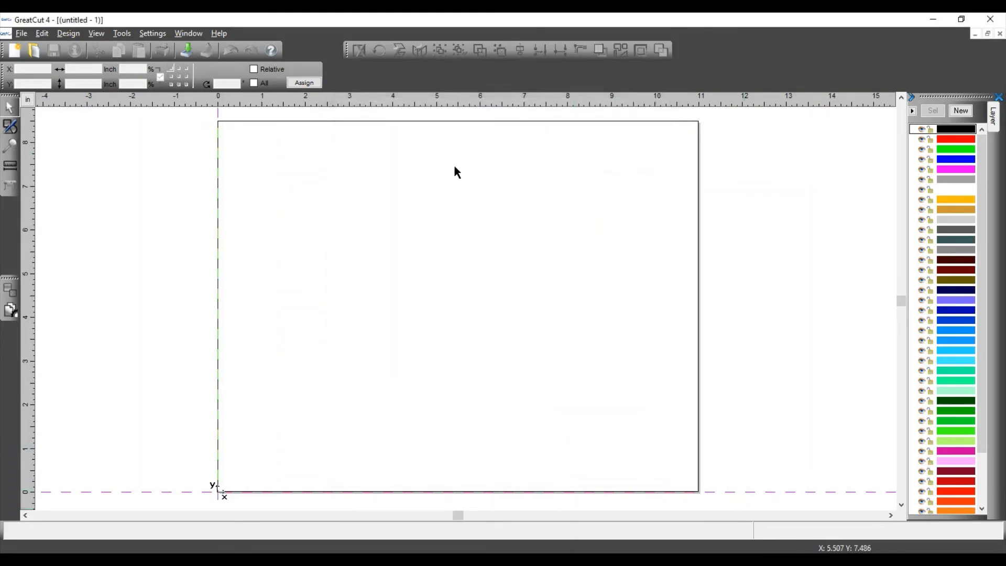
Step: Import the grateful dead 1 image and drag it to the middle of the page
{"action": "left_click", "coordinate": [22, 33]}
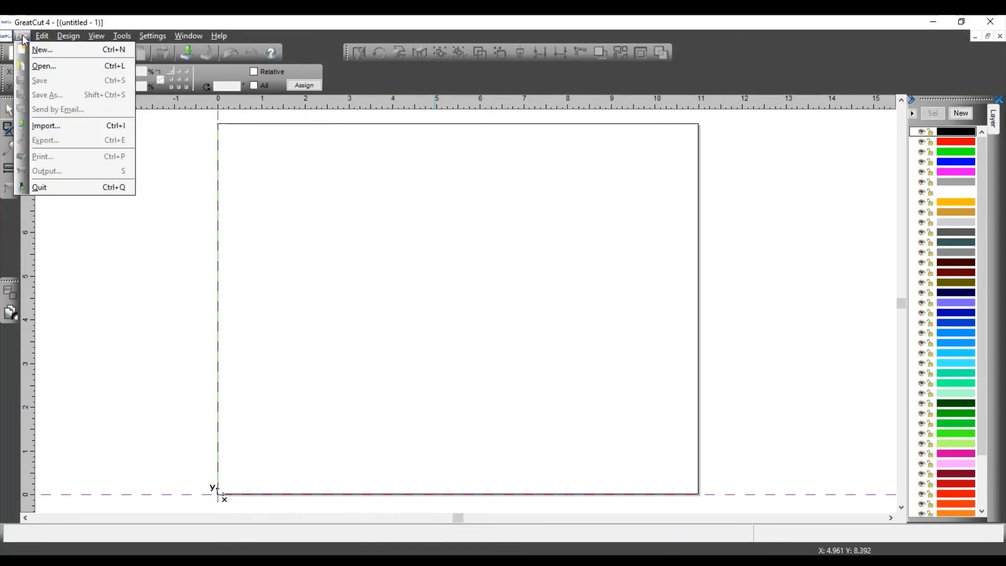
{"action": "left_click", "coordinate": [52, 126]}
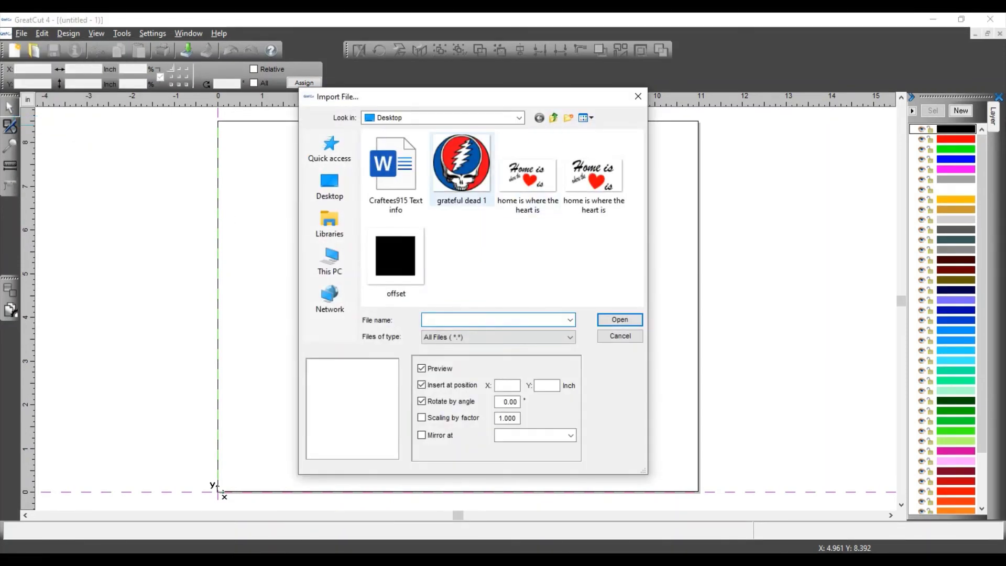
{"action": "left_click", "coordinate": [455, 200]}
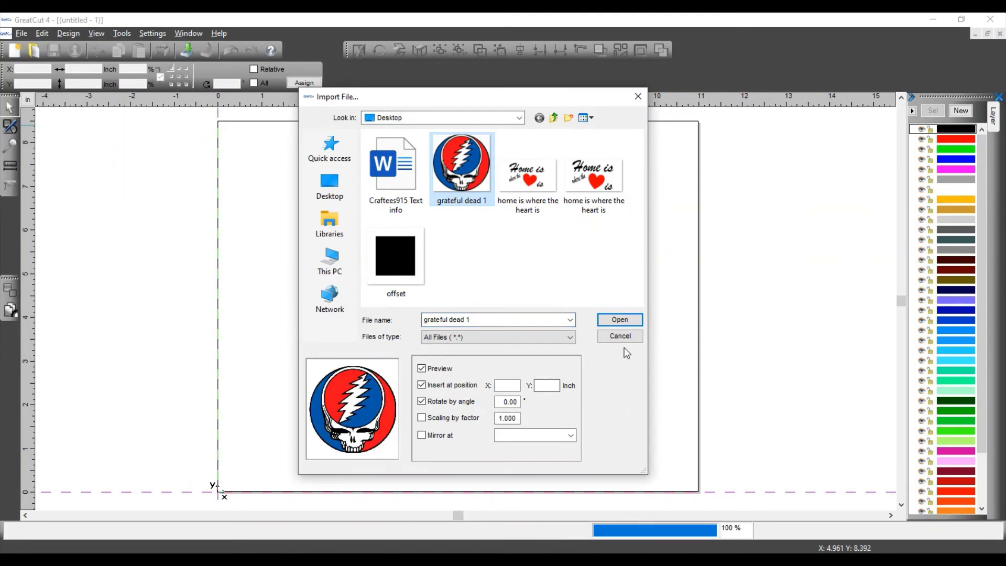
{"action": "left_click", "coordinate": [620, 319]}
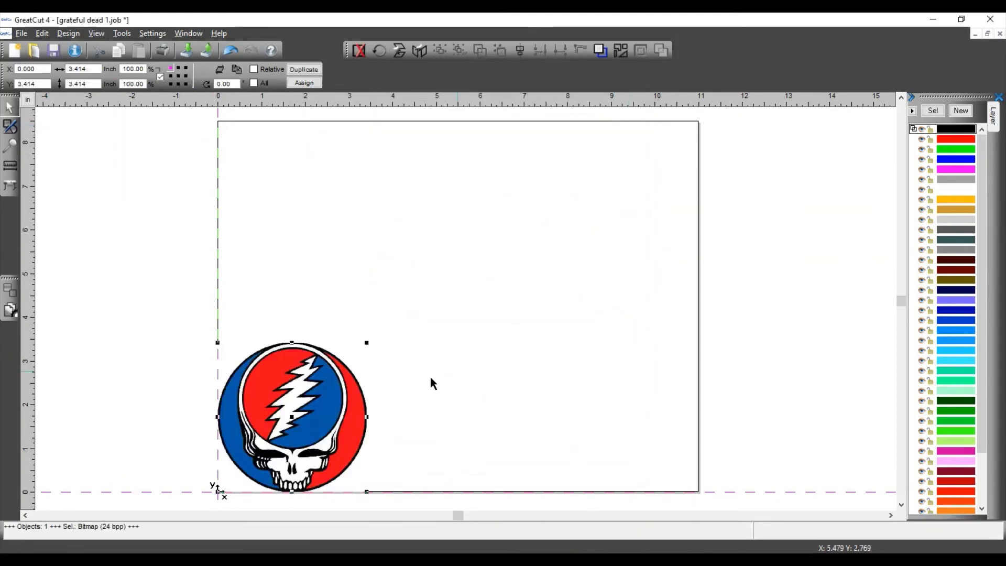
{"action": "left_click_drag", "start_coordinate": [306, 406], "coordinate": [475, 283]}
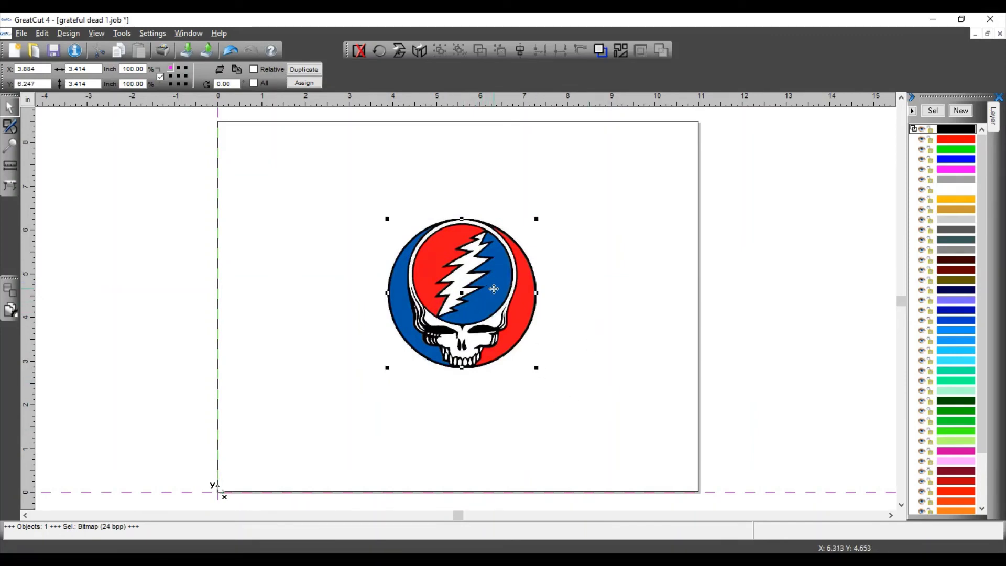
Step: Add four register marks around the logo, then check the logo and mark selections
{"action": "left_click", "coordinate": [121, 35]}
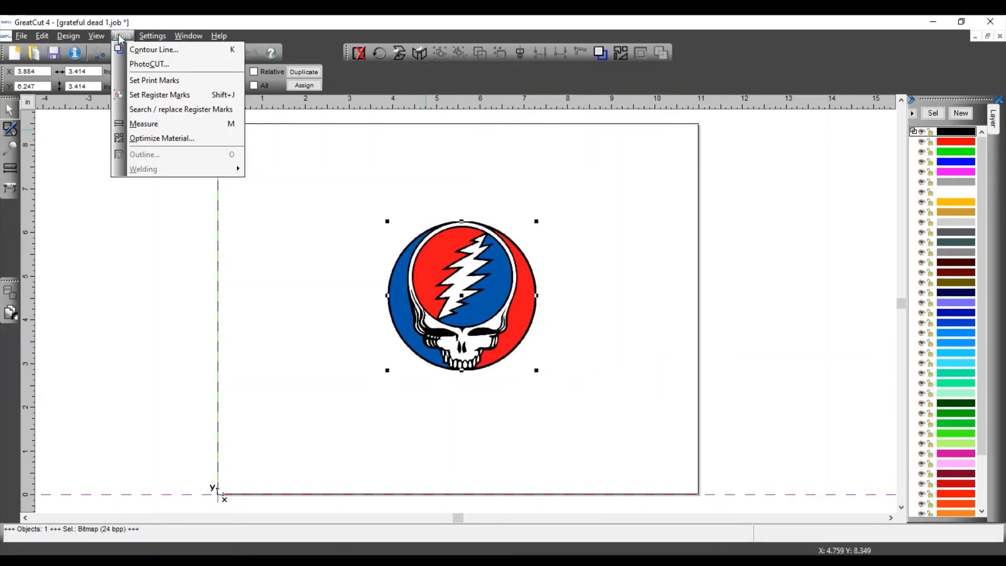
{"action": "left_click", "coordinate": [155, 96]}
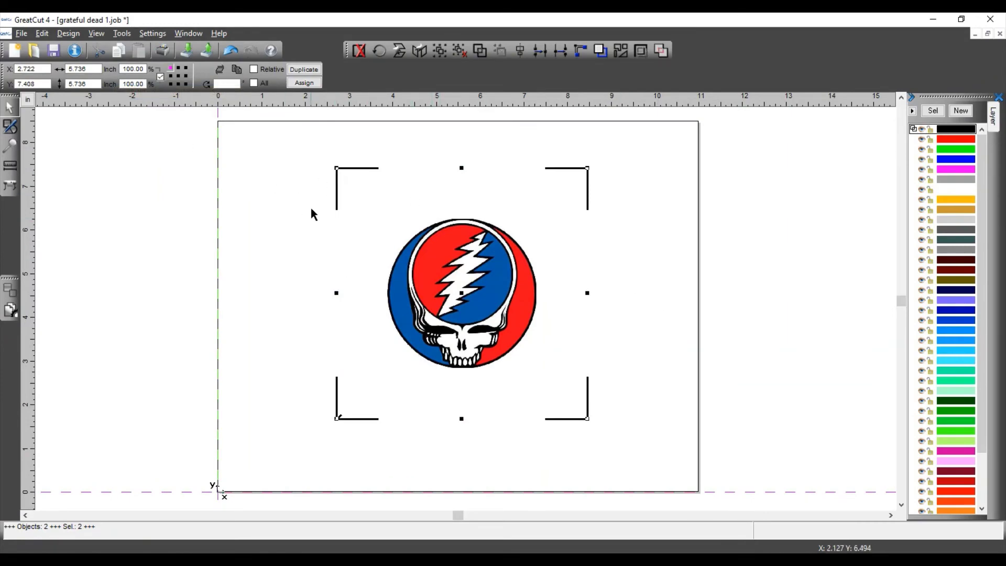
{"action": "left_click", "coordinate": [639, 298]}
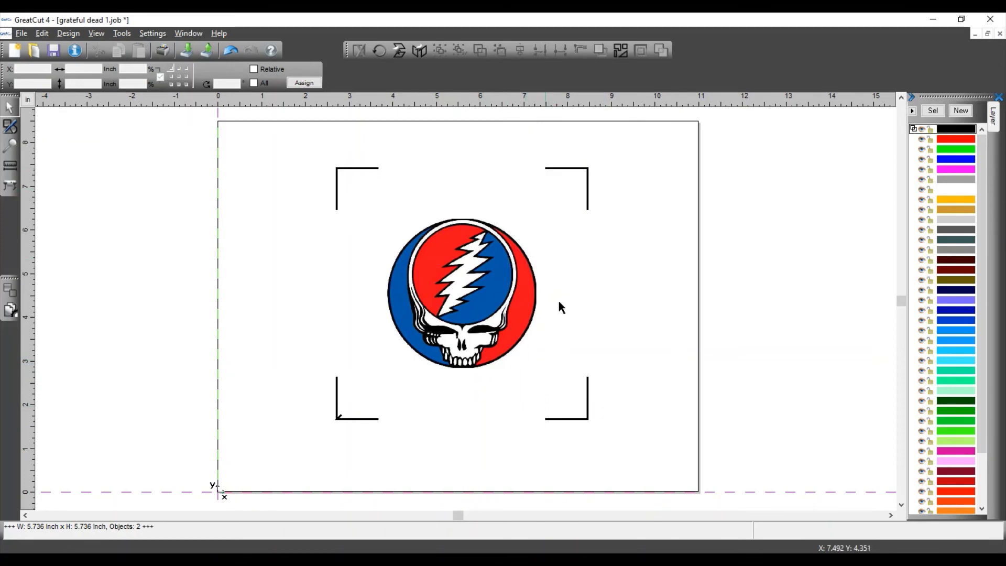
{"action": "left_click", "coordinate": [472, 284]}
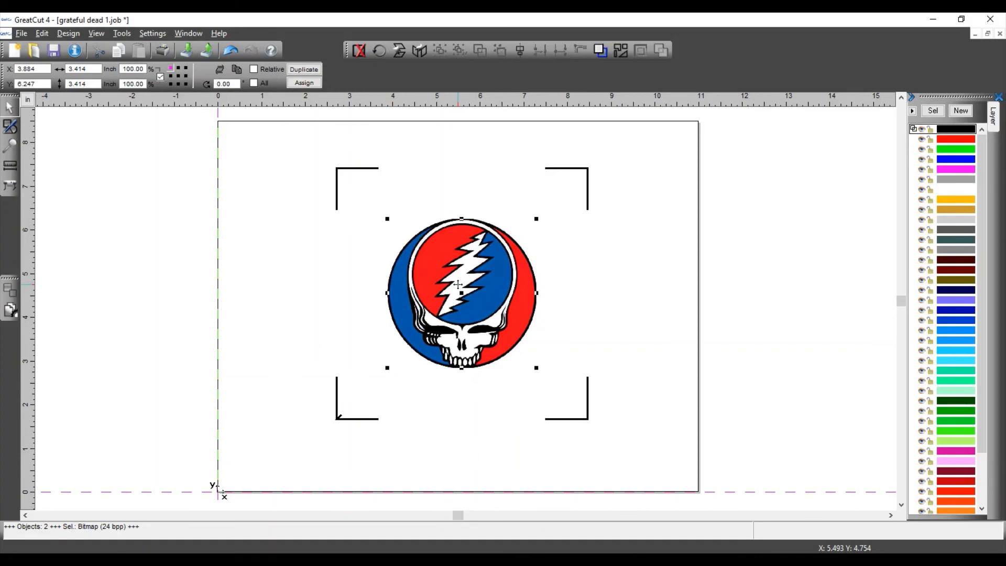
{"action": "left_click", "coordinate": [577, 293]}
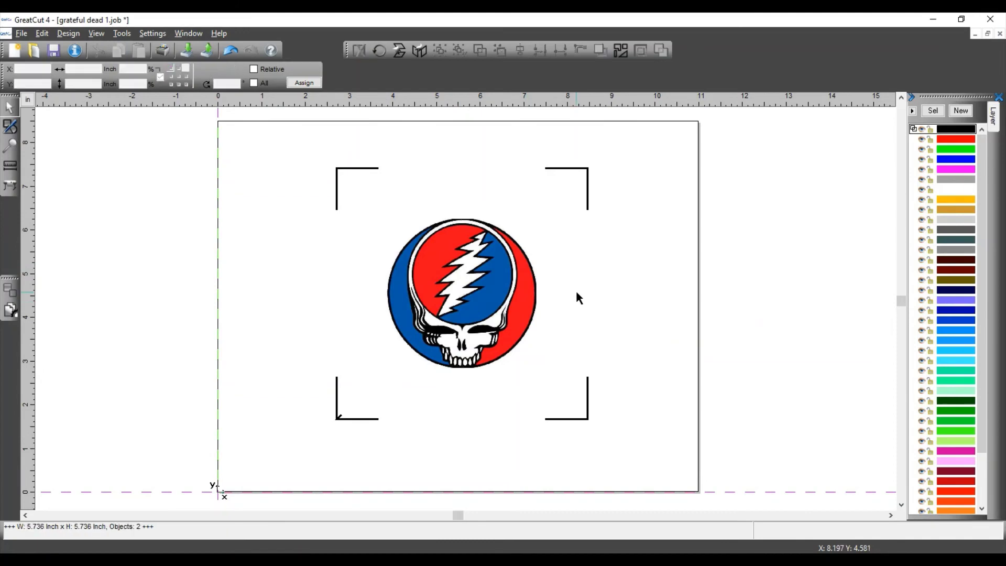
{"action": "left_click", "coordinate": [576, 168]}
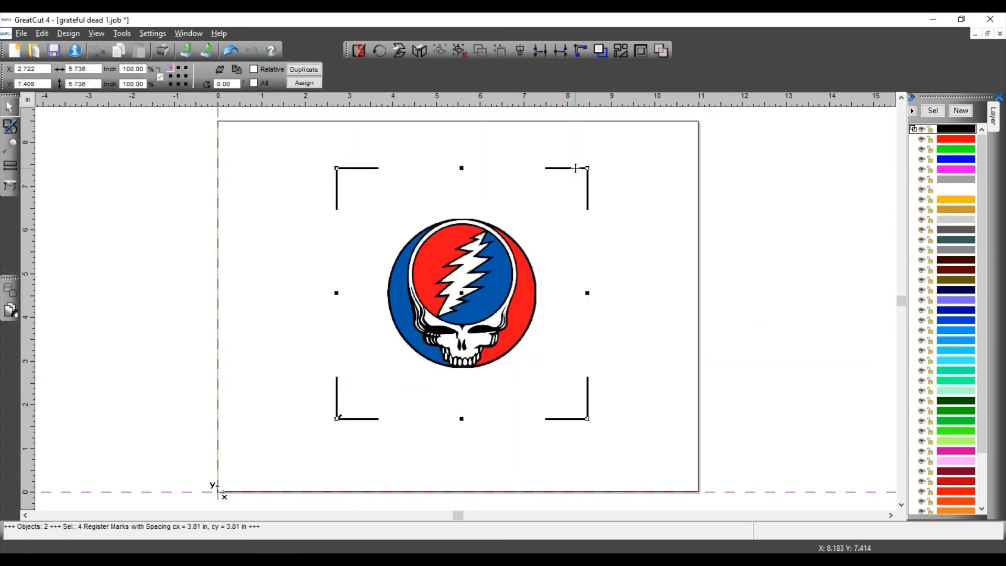
{"action": "left_click", "coordinate": [288, 149]}
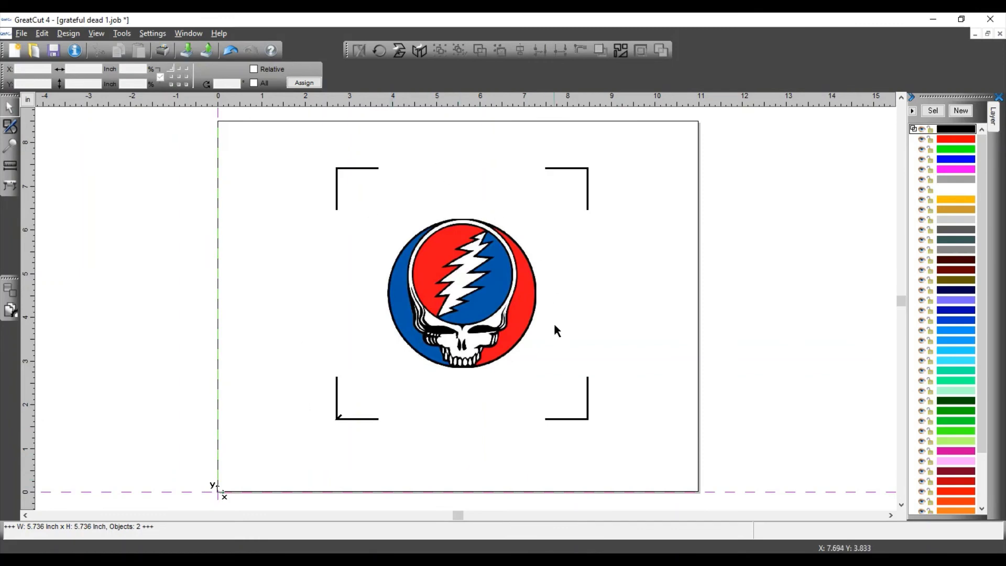
Step: Open Contour Line settings for the logo with 0.10 in offset, red colour, round corners
{"action": "left_click", "coordinate": [486, 292]}
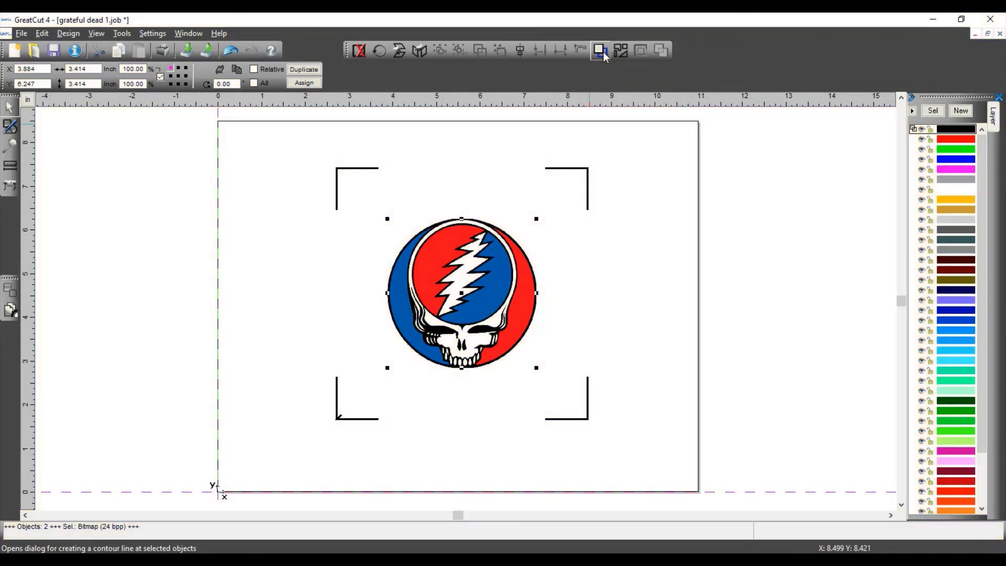
{"action": "left_click", "coordinate": [601, 51]}
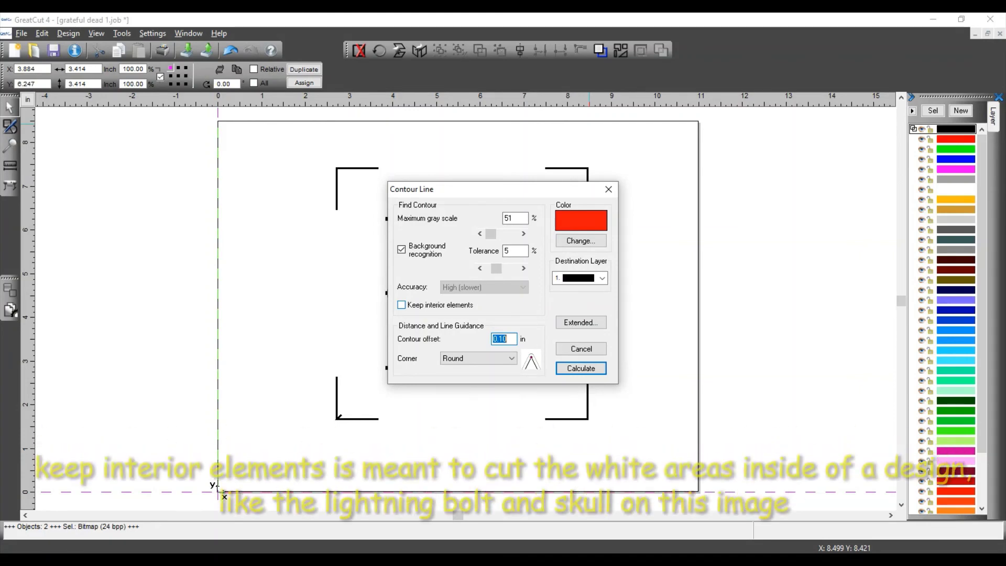
{"action": "left_click_drag", "start_coordinate": [527, 189], "coordinate": [741, 220]}
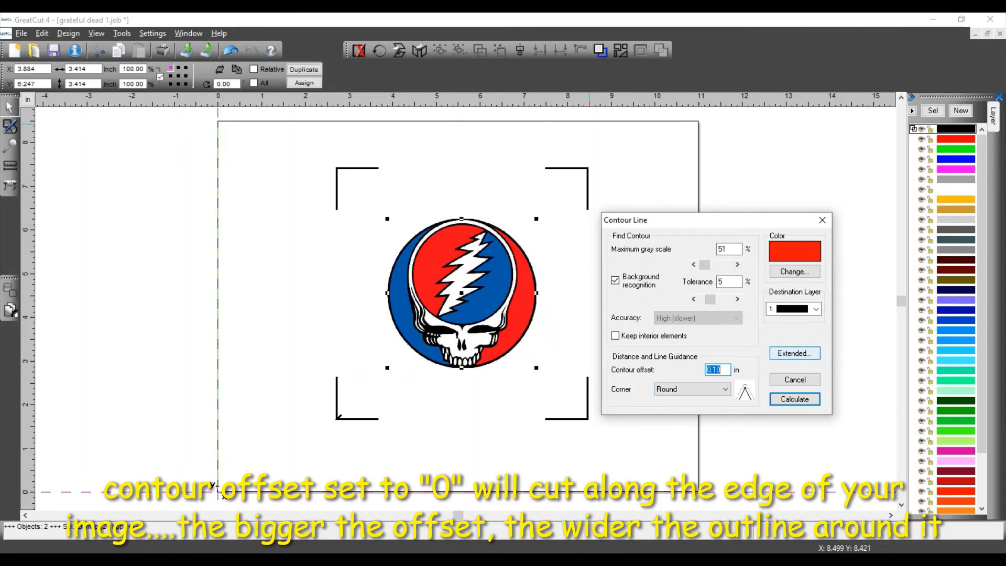
Step: Try the Extended Filter contours slider, return it to 10, and confirm the extended settings
{"action": "left_click", "coordinate": [794, 354]}
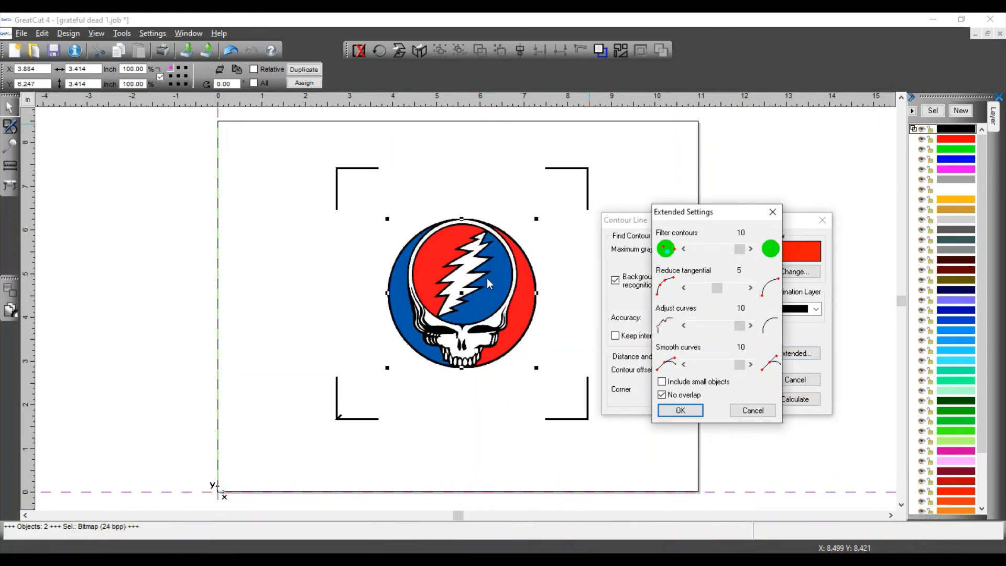
{"action": "key", "text": "Left"}
{"action": "key", "text": "Left"}
{"action": "key", "text": "Left"}
{"action": "key", "text": "Left"}
{"action": "key", "text": "Left"}
{"action": "key", "text": "Left"}
{"action": "key", "text": "Left"}
{"action": "key", "text": "Left"}
{"action": "key", "text": "Left"}
{"action": "key", "text": "Left"}
{"action": "left_click_drag", "start_coordinate": [694, 249], "coordinate": [719, 249]}
{"action": "left_click_drag", "start_coordinate": [720, 249], "coordinate": [722, 249]}
{"action": "key", "text": "Right"}
{"action": "key", "text": "Right"}
{"action": "key", "text": "Right"}
{"action": "key", "text": "Right"}
{"action": "key", "text": "Tab"}
{"action": "key", "text": "Return"}
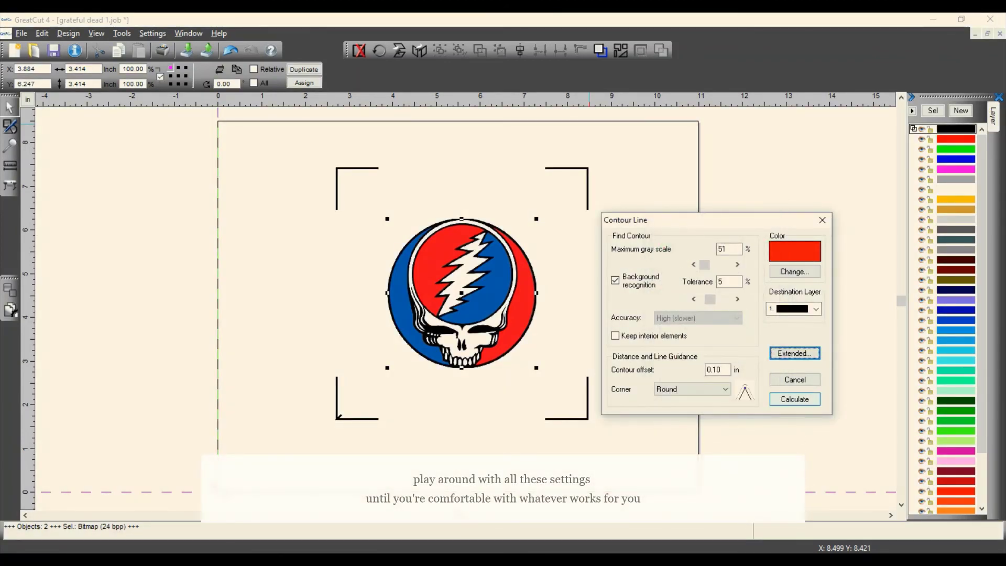
Step: Calculate the red contour line, then select the logo together with the register marks
{"action": "left_click", "coordinate": [795, 399]}
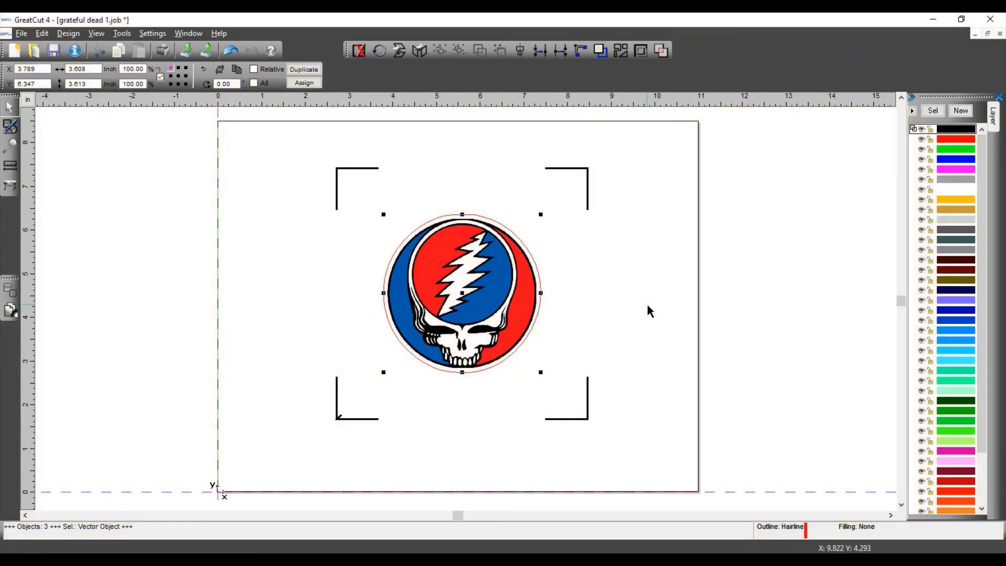
{"action": "left_click", "coordinate": [647, 310]}
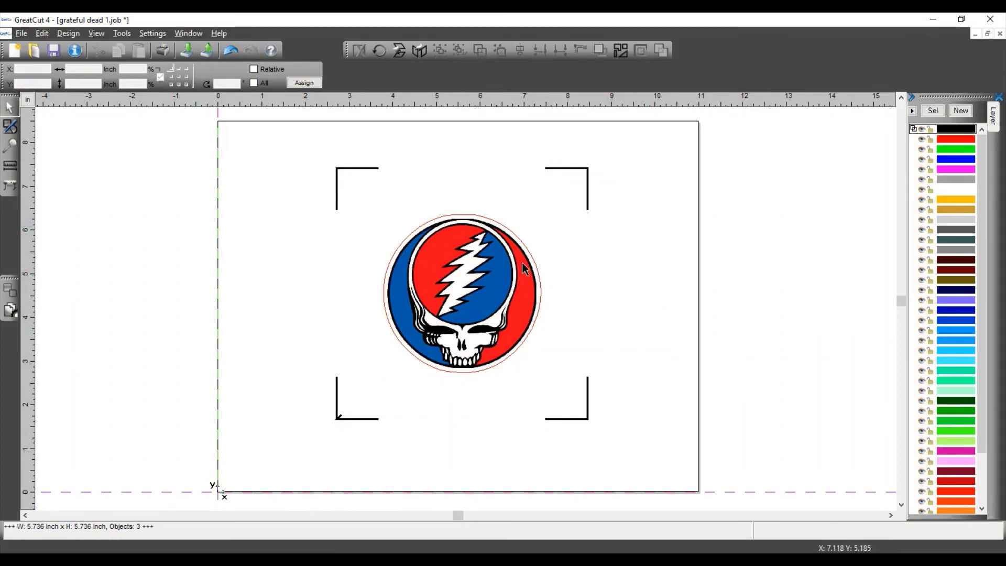
{"action": "left_click", "coordinate": [480, 291]}
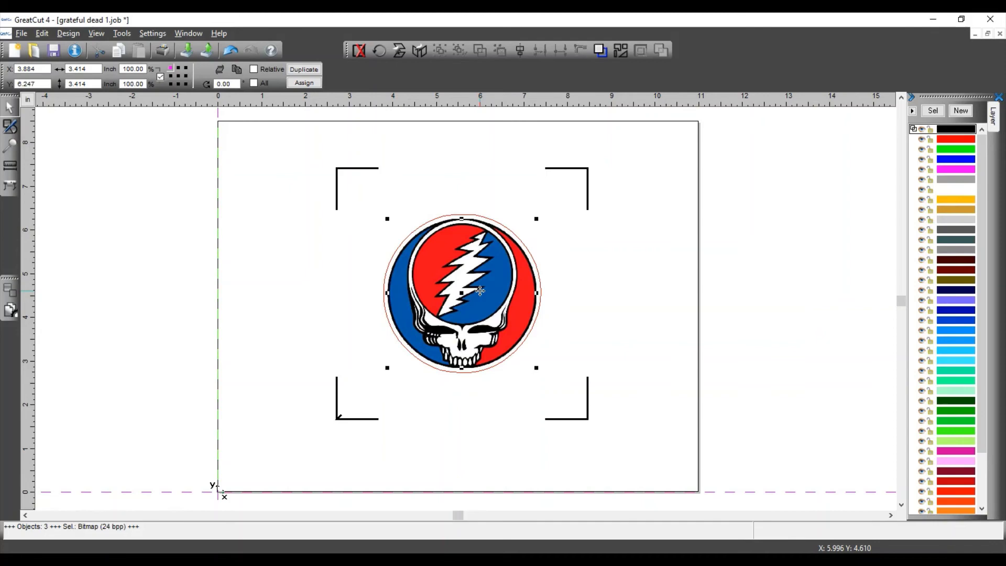
{"action": "left_click", "coordinate": [339, 419], "text": "shift"}
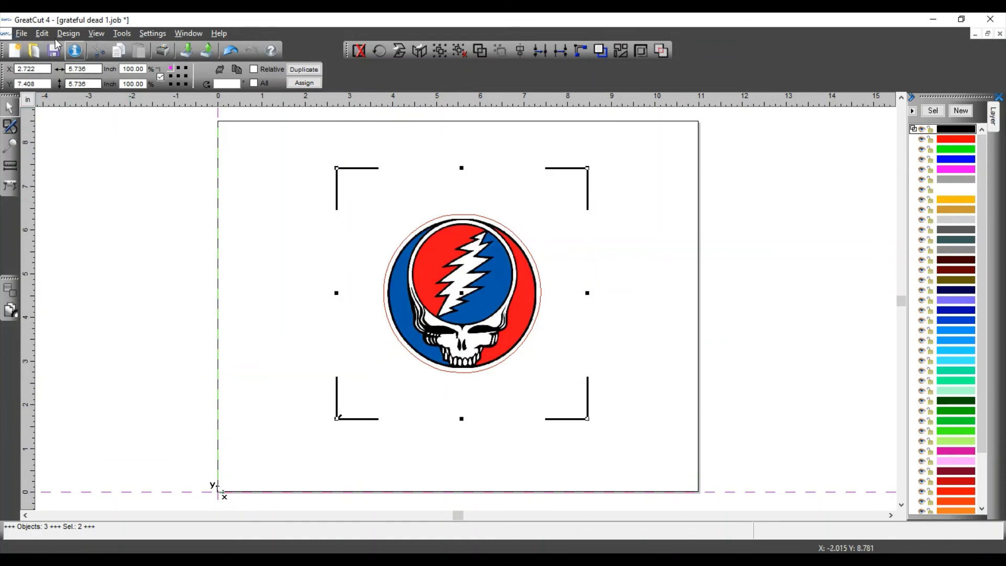
Step: Open the Print settings and set the print mode to Selected objects
{"action": "left_click", "coordinate": [22, 33]}
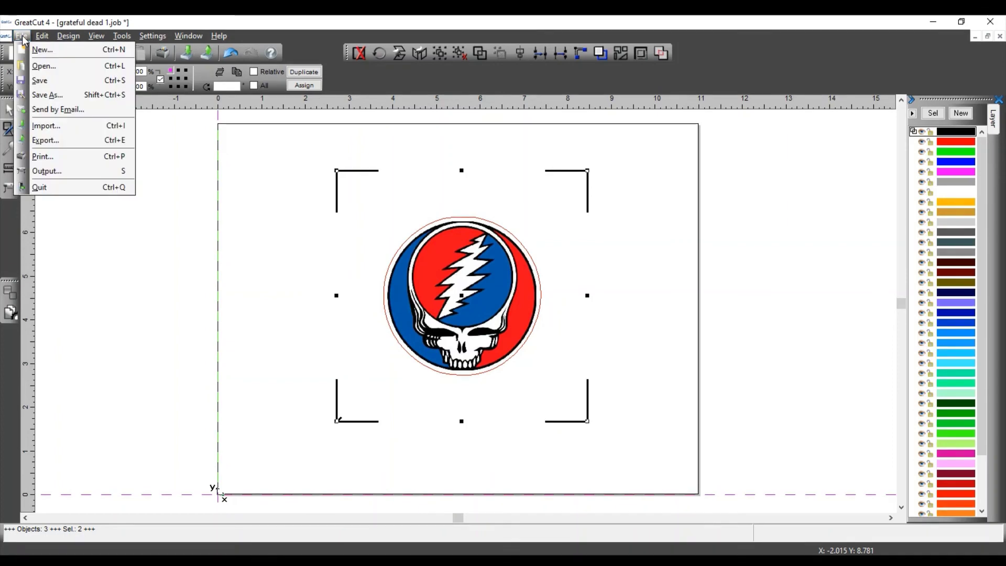
{"action": "left_click", "coordinate": [62, 154]}
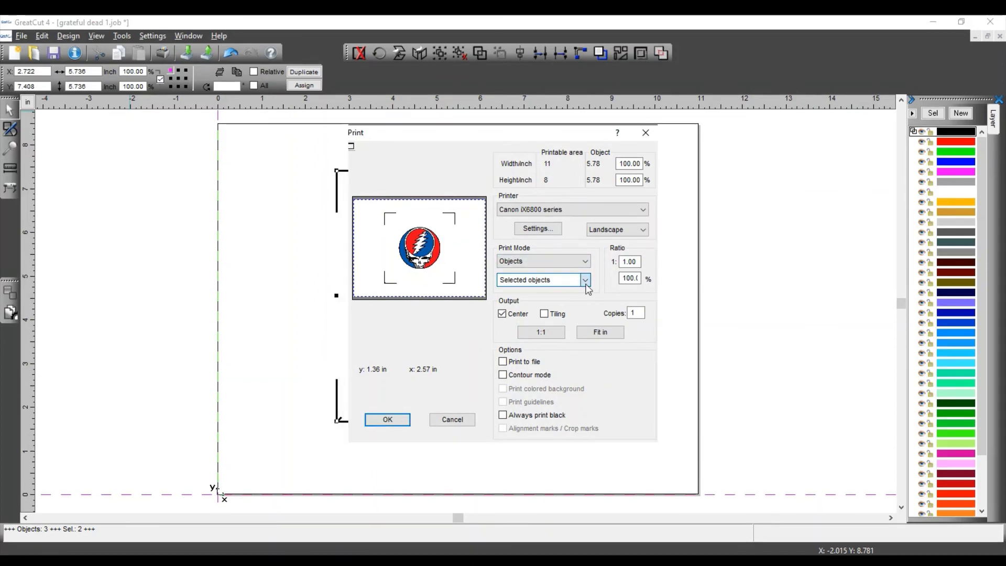
{"action": "left_click", "coordinate": [585, 279]}
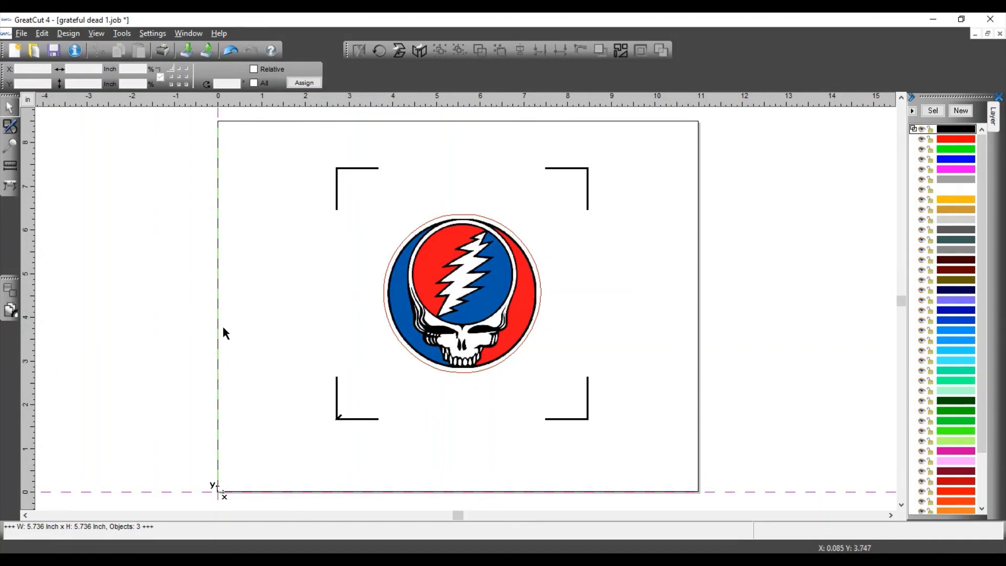
Step: Open the Output window for the GCC Expert 24 LX, accepting the Pen Thickness prompt
{"action": "left_click", "coordinate": [22, 36]}
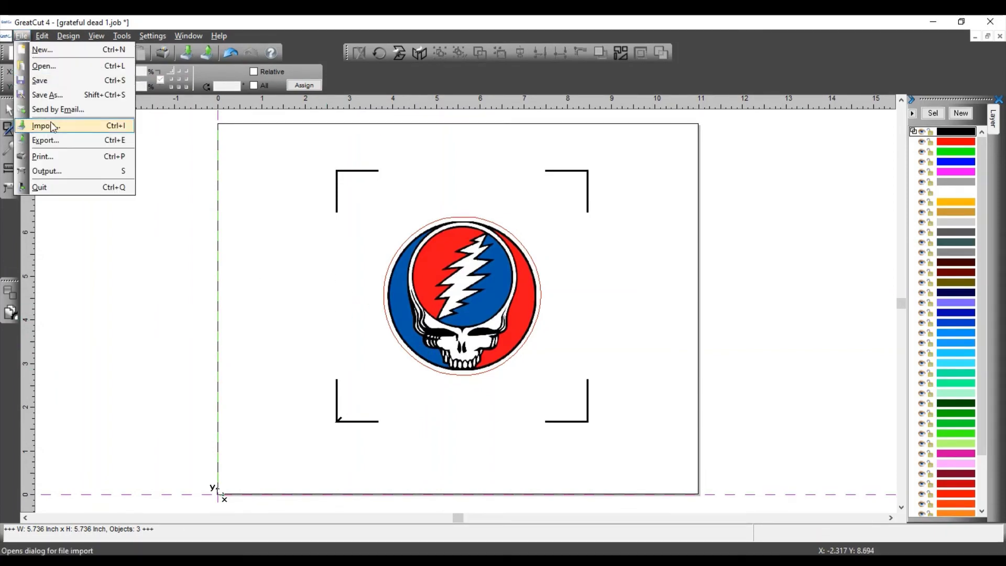
{"action": "left_click", "coordinate": [62, 176]}
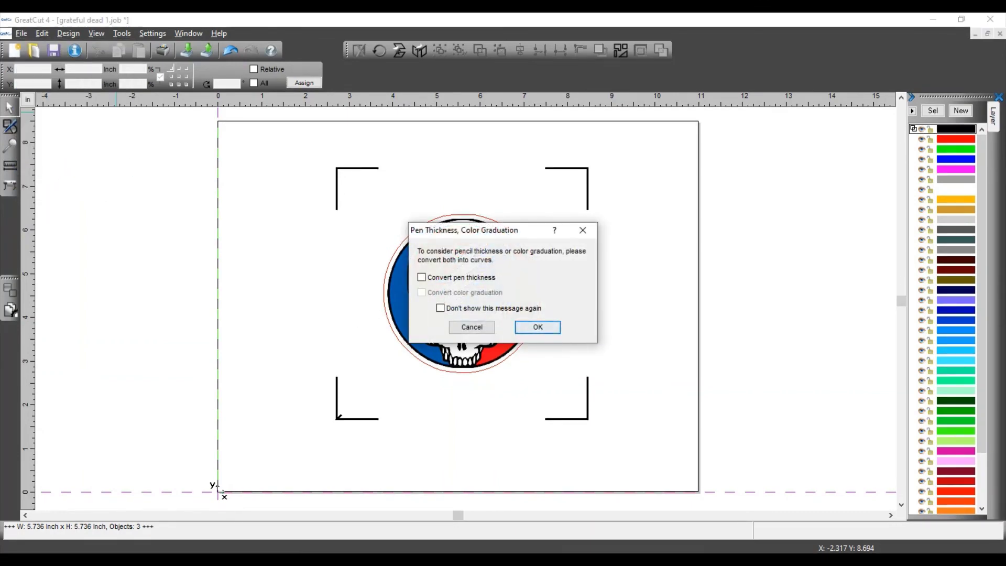
{"action": "left_click", "coordinate": [536, 326]}
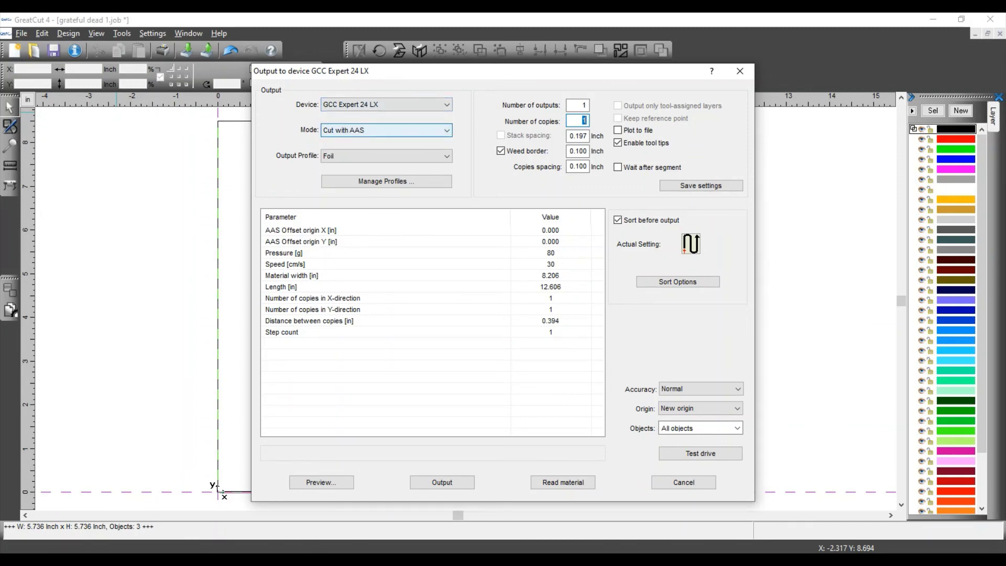
{"action": "left_click", "coordinate": [449, 135]}
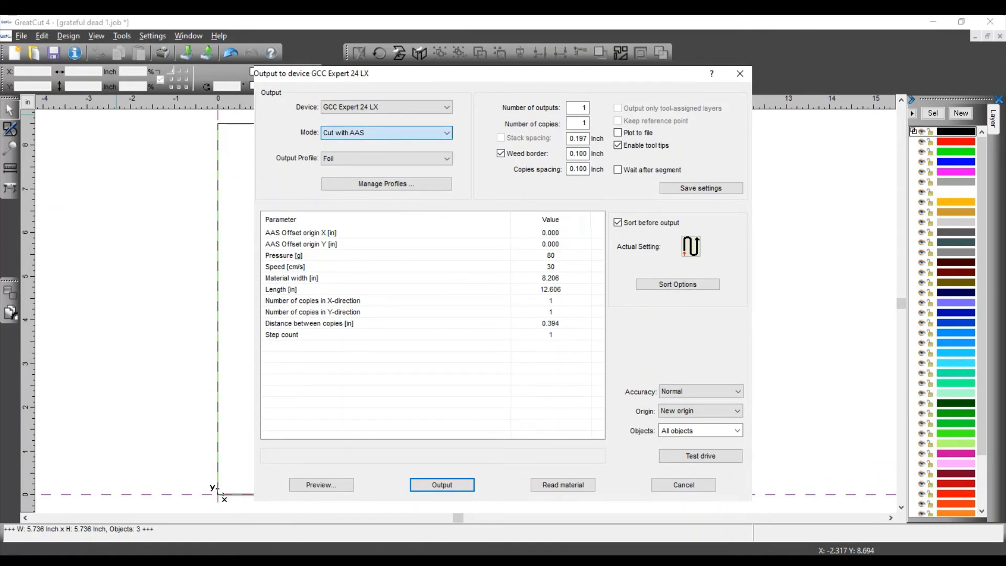
{"action": "scroll", "coordinate": [448, 134], "scroll_direction": "up", "scroll_amount": 1}
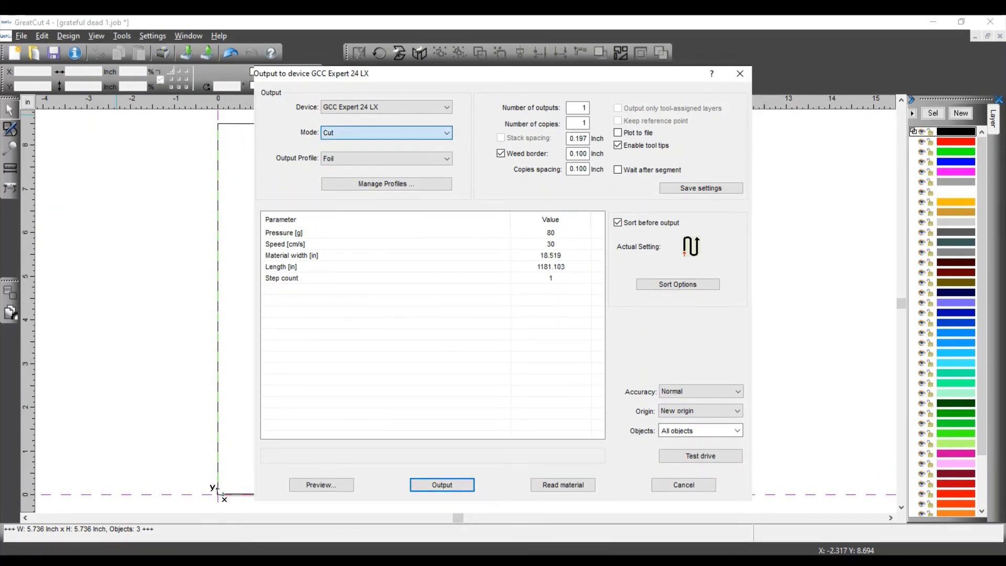
{"action": "scroll", "coordinate": [448, 137], "scroll_direction": "down", "scroll_amount": 1}
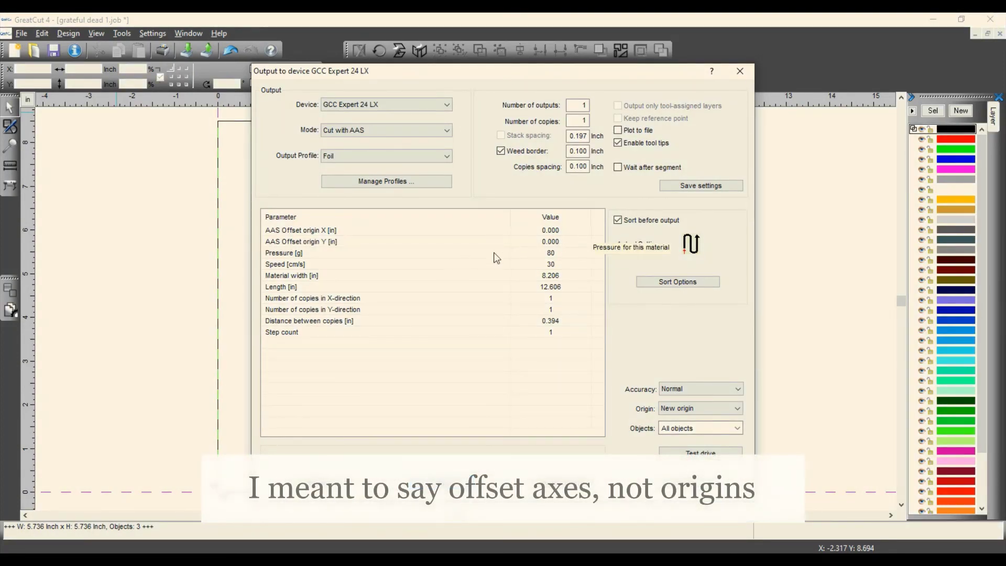
Step: Change the AAS Y offset origin to -0.032 inches
{"action": "left_click", "coordinate": [568, 242]}
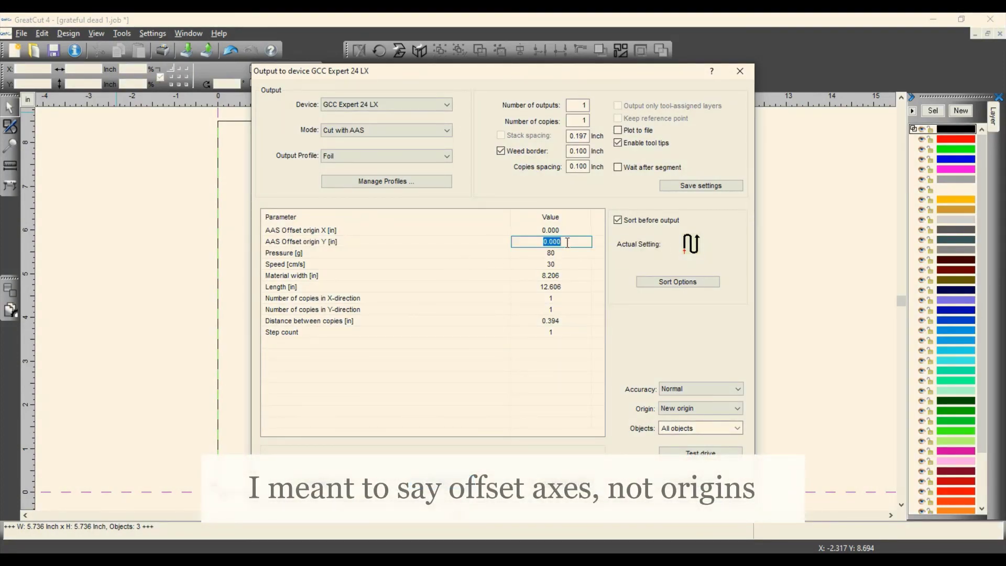
{"action": "type", "text": "-0.032"}
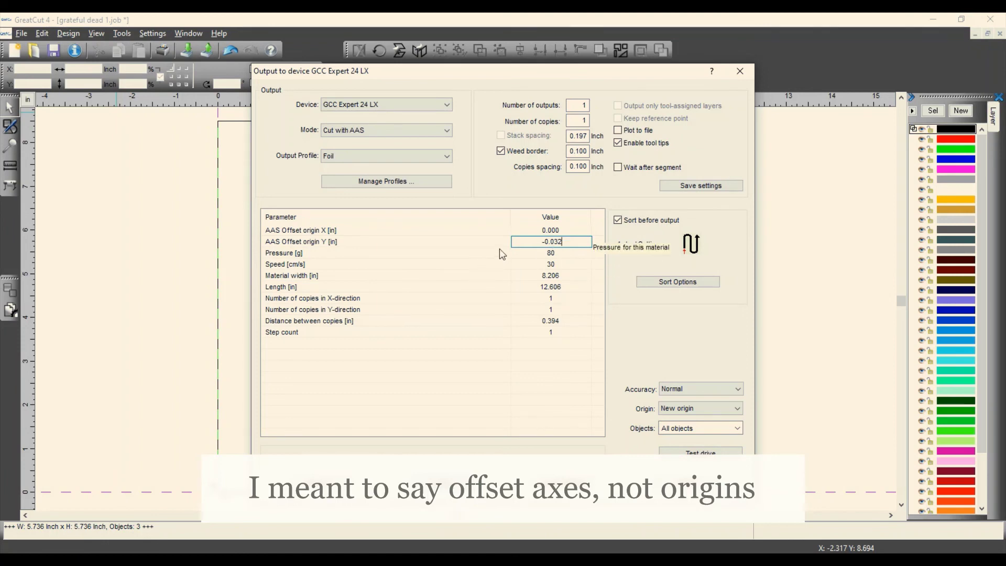
{"action": "left_click", "coordinate": [470, 257]}
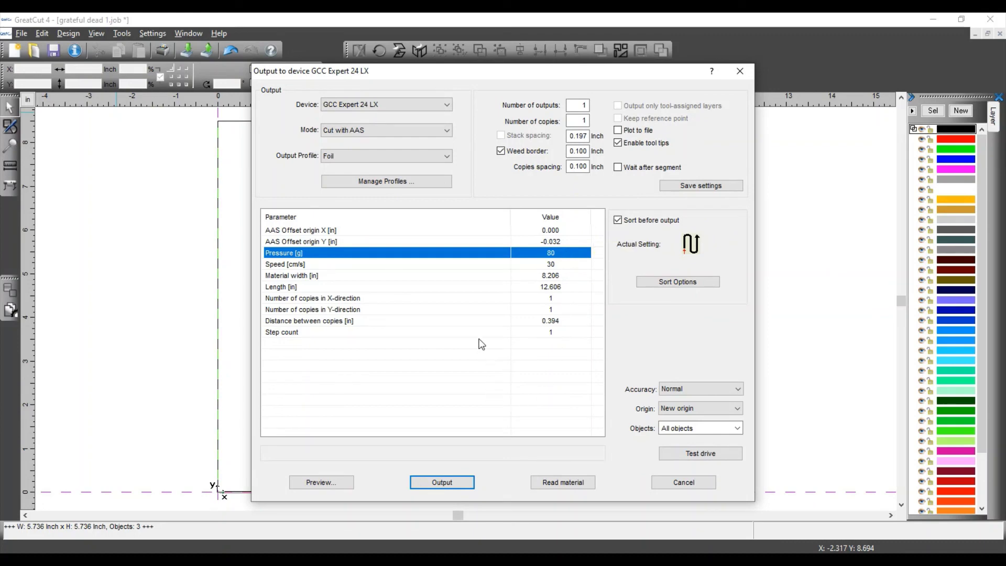
Step: Show the output preview with the circular cut line laid out on the material
{"action": "left_click", "coordinate": [330, 483]}
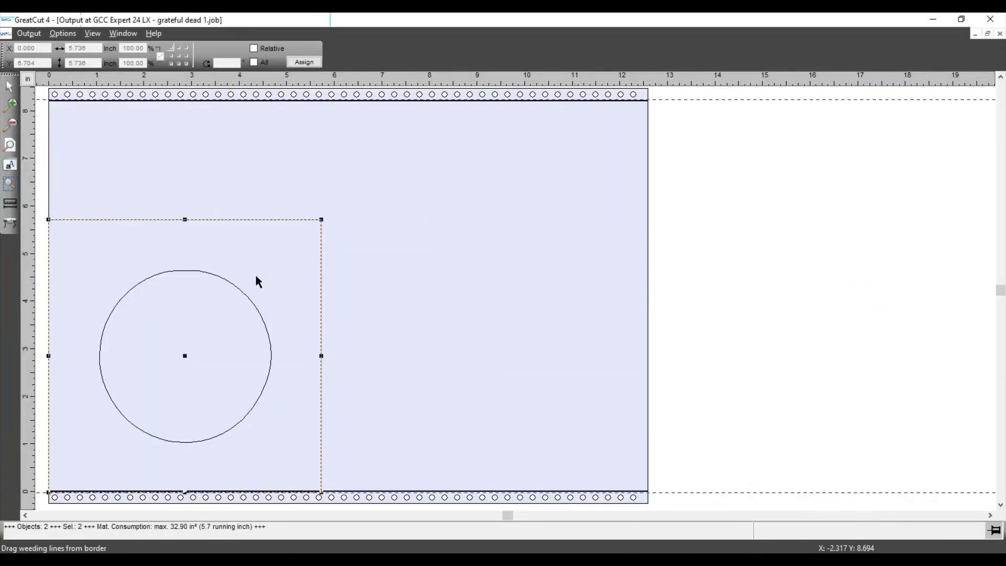